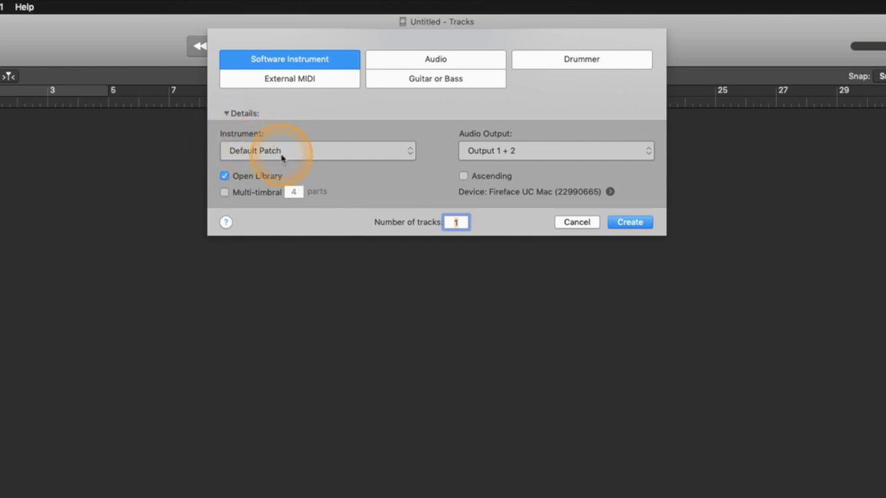
Create one software instrument track using the Default Patch, with the Library set to open.
click(280, 152)
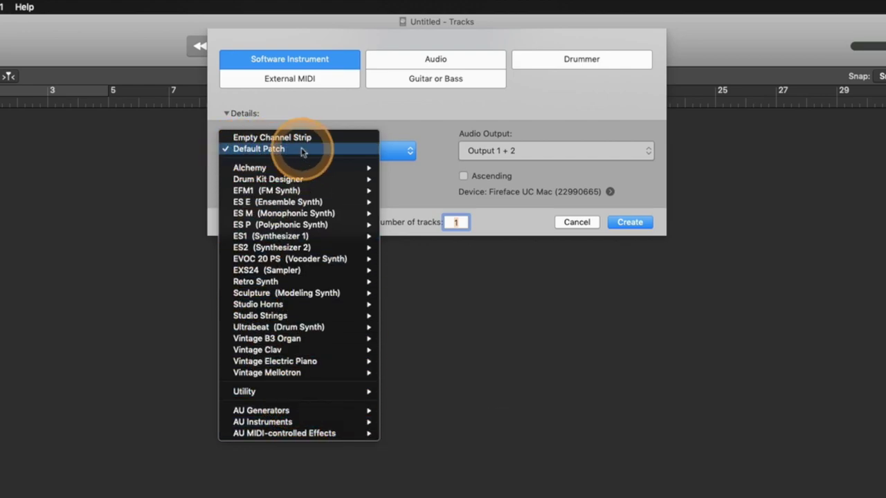
click(391, 148)
click(637, 225)
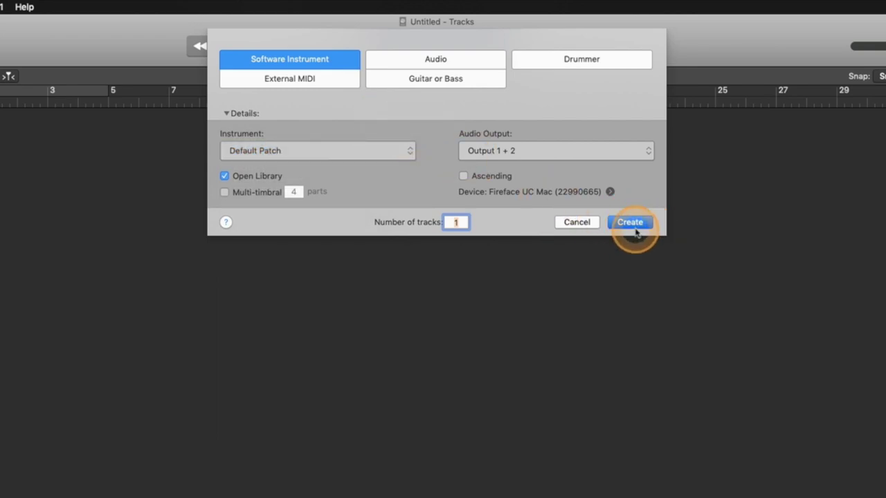
click(630, 223)
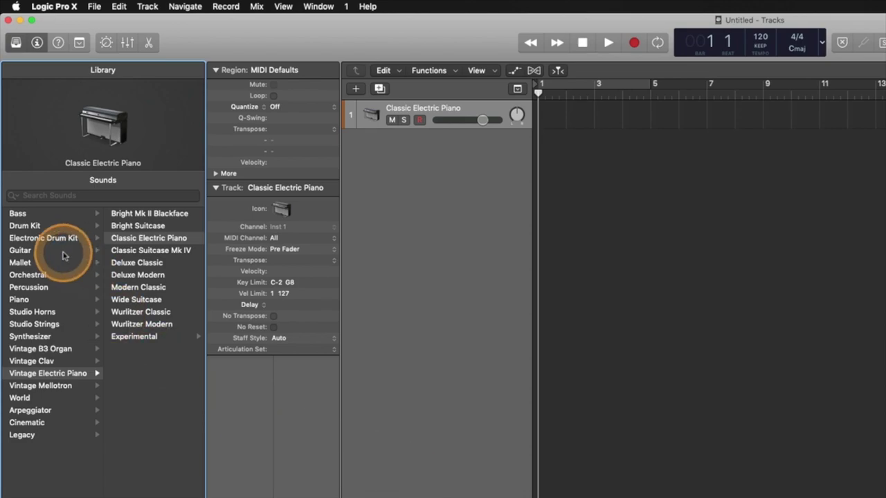
Load the Grand Piano and Pad patch from the Piano sounds onto the track.
mouse_move(153, 105)
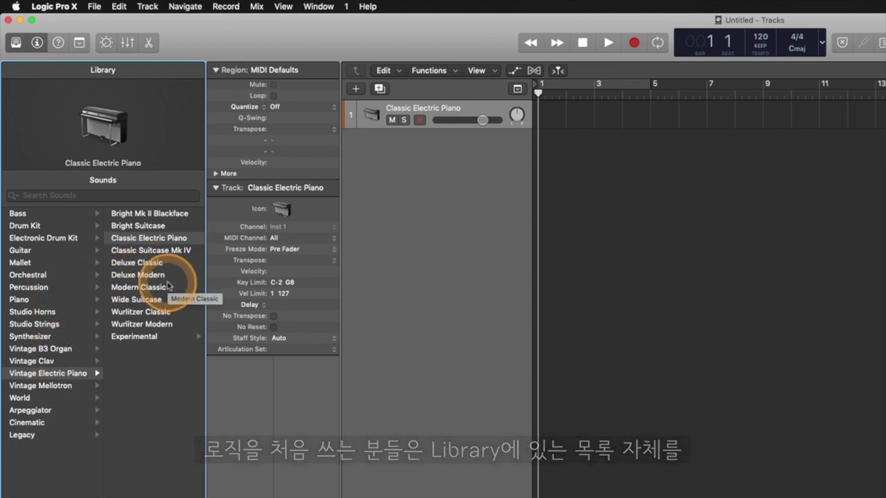
click(63, 300)
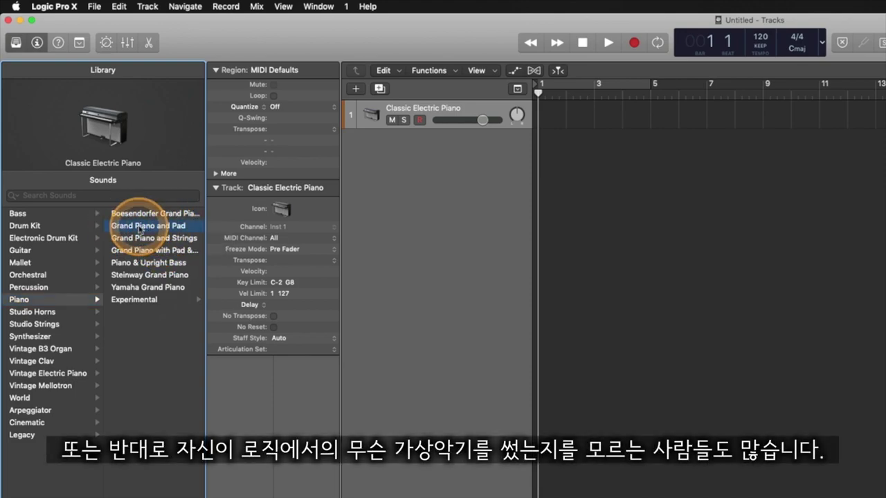
click(140, 230)
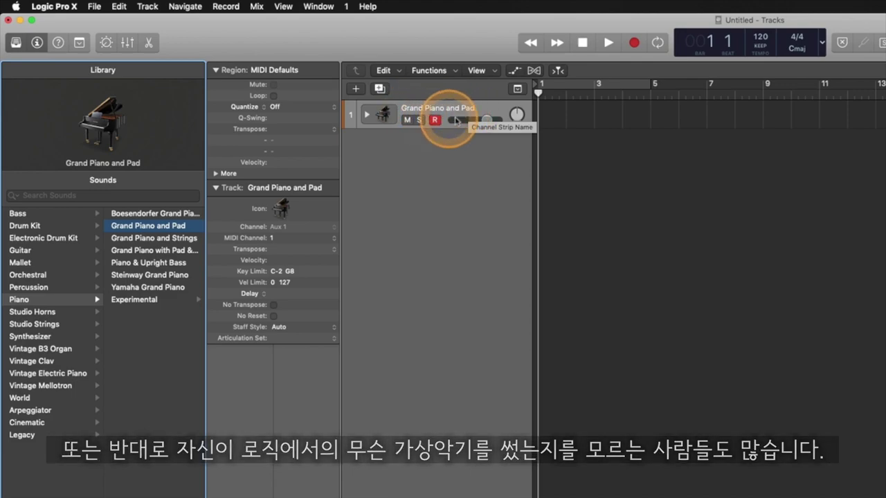
Examine which sub-tracks make up the Grand Piano and Pad stack, expanding and collapsing it and selecting its Grand Piano and Pad layers.
click(367, 115)
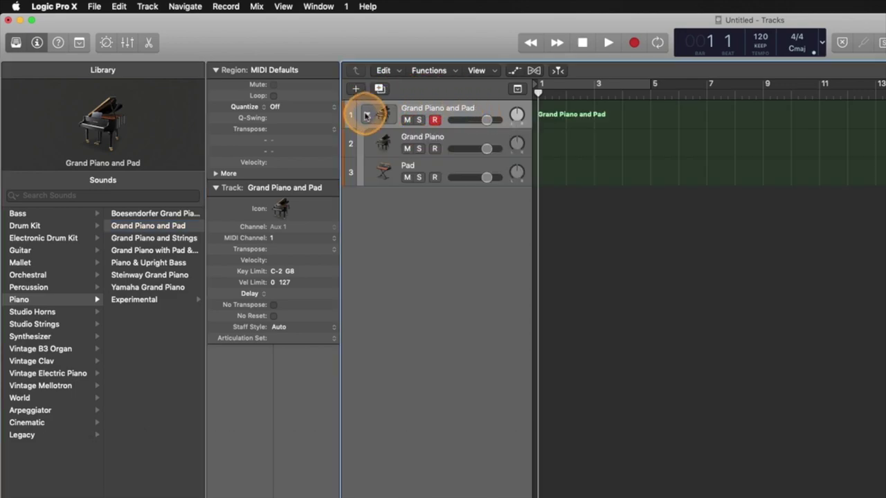
click(451, 139)
click(456, 168)
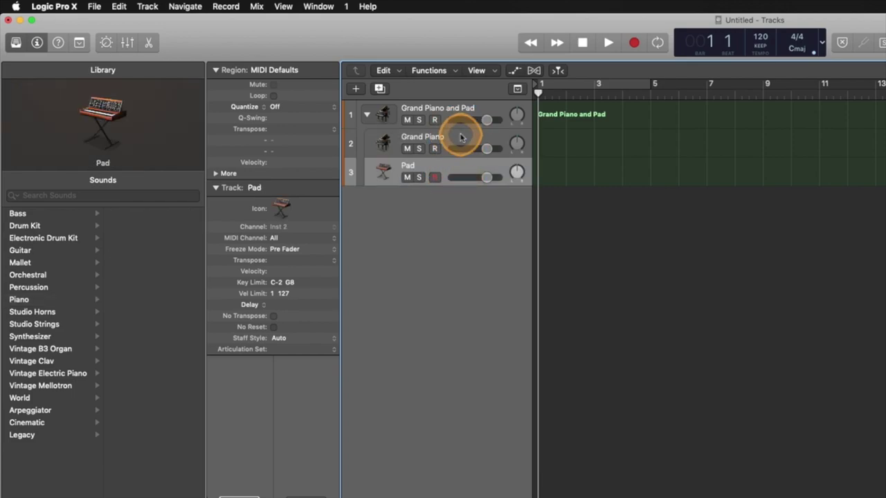
click(456, 137)
click(419, 112)
click(367, 115)
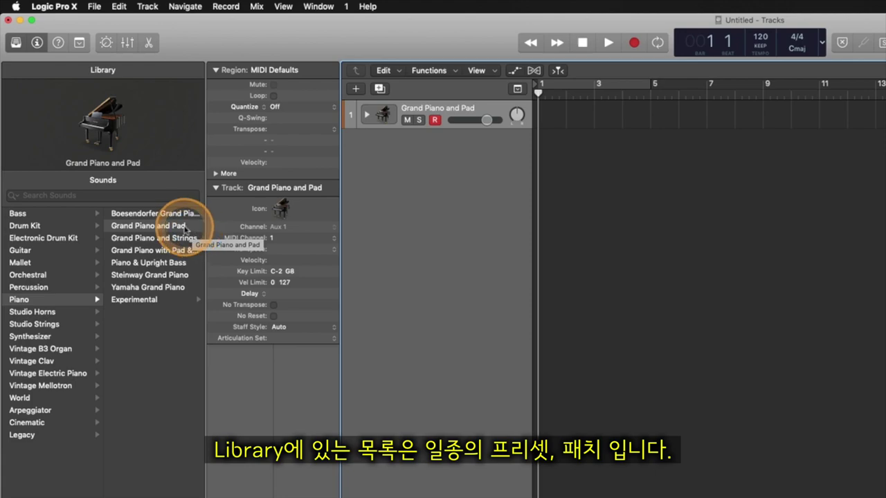
click(367, 116)
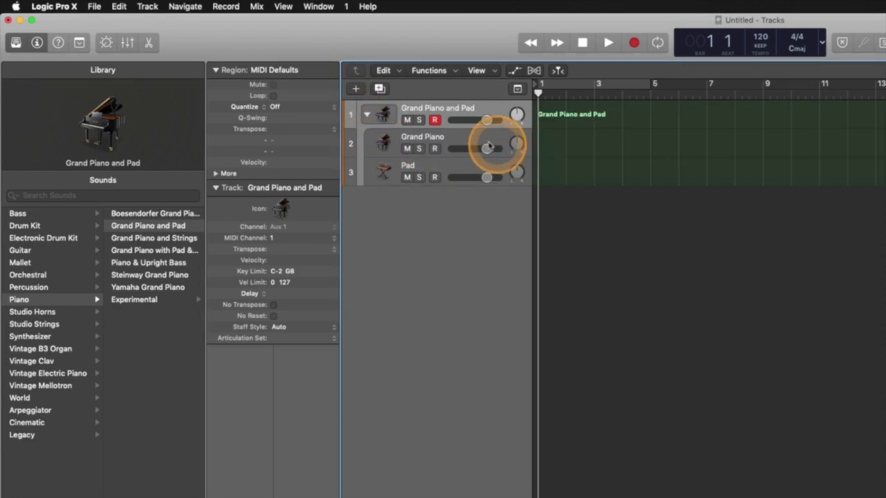
click(367, 115)
click(366, 115)
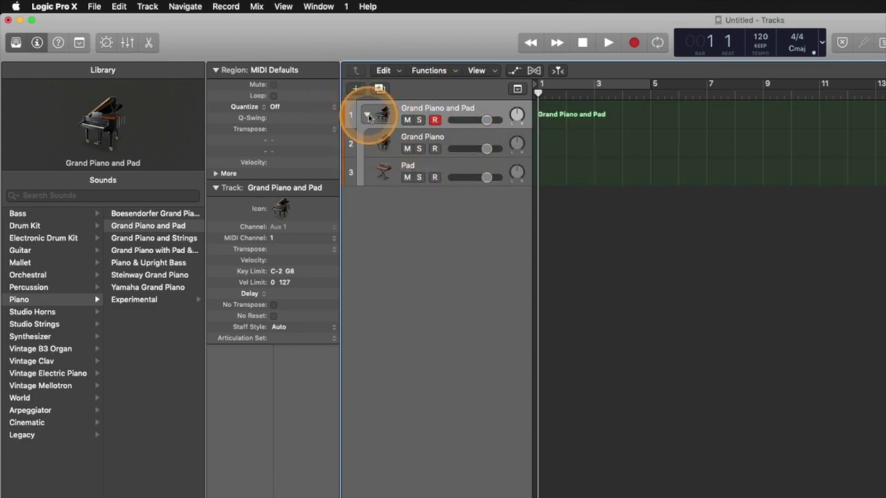
click(367, 117)
Add a second software instrument track and load the Boesendorfer Grand Piano patch from the Piano sounds.
click(356, 89)
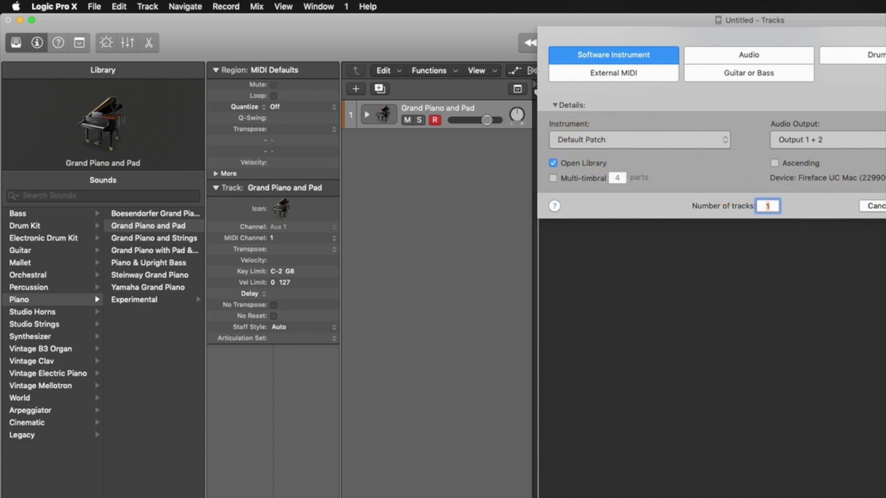
key(Return)
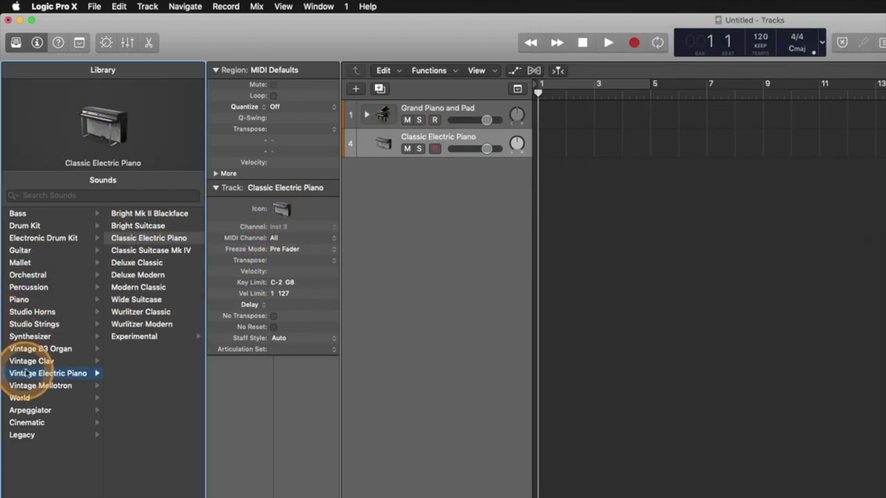
click(21, 299)
click(143, 215)
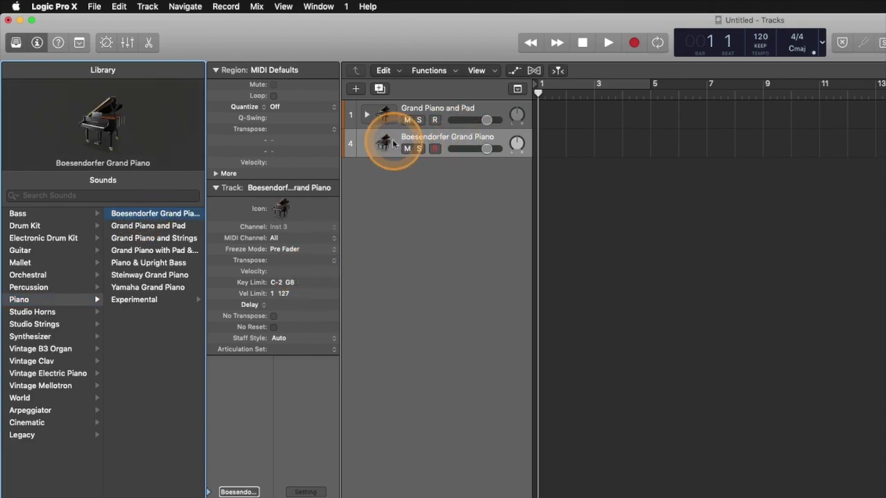
Compare the layered Grand Piano and Pad stack with the single Boesendorfer track, checking the stack's two sub-tracks before collapsing it.
click(367, 114)
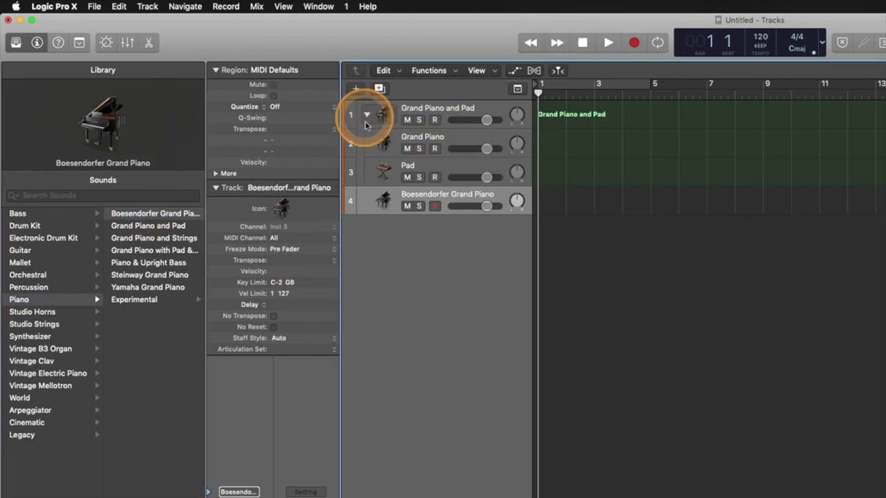
click(367, 114)
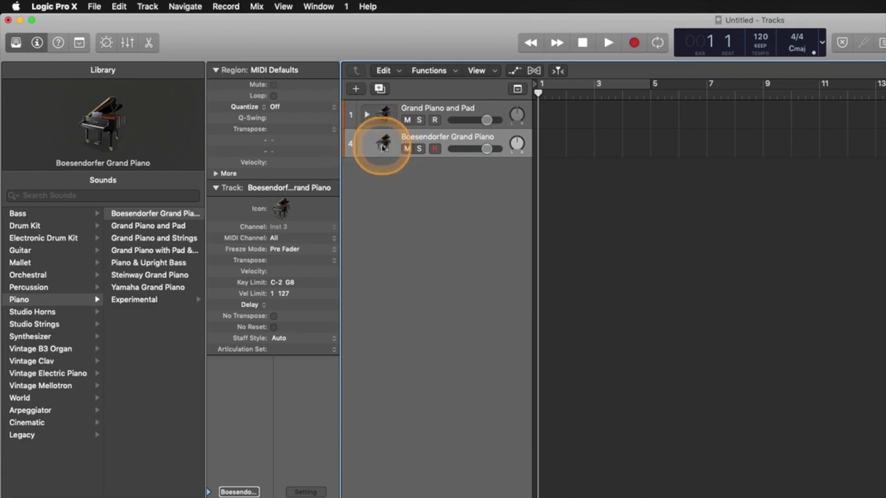
click(367, 115)
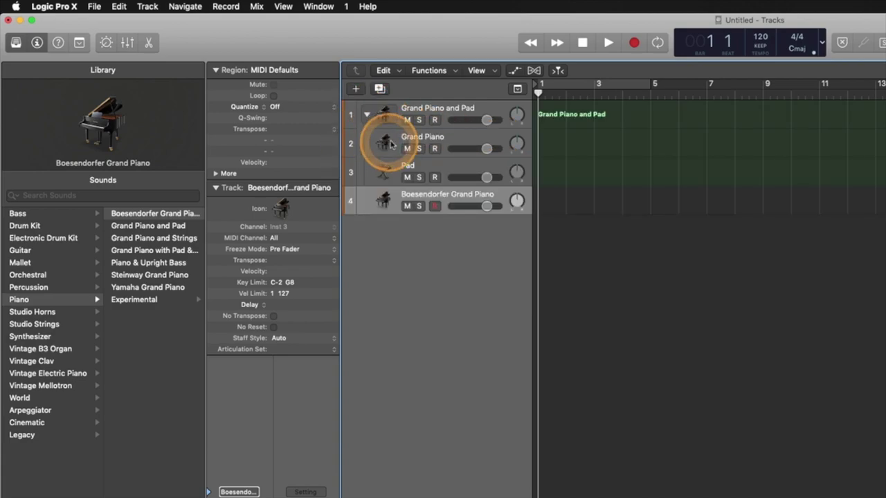
click(382, 142)
click(393, 175)
click(383, 144)
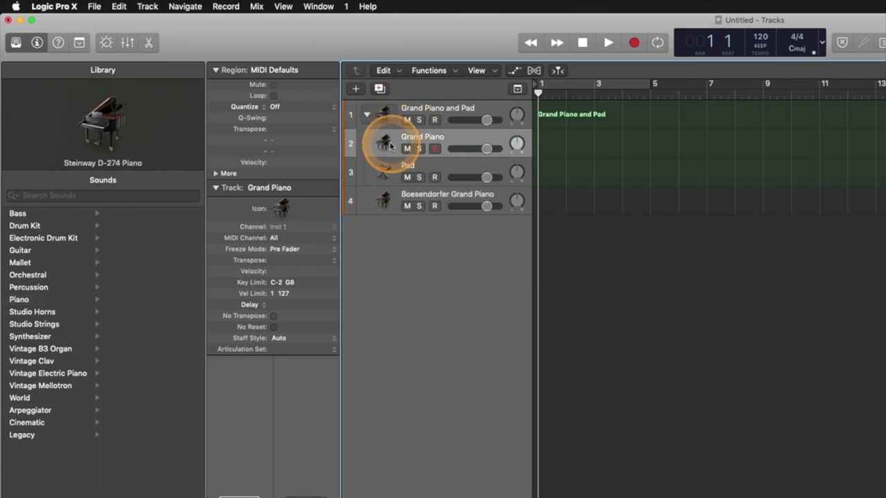
click(367, 114)
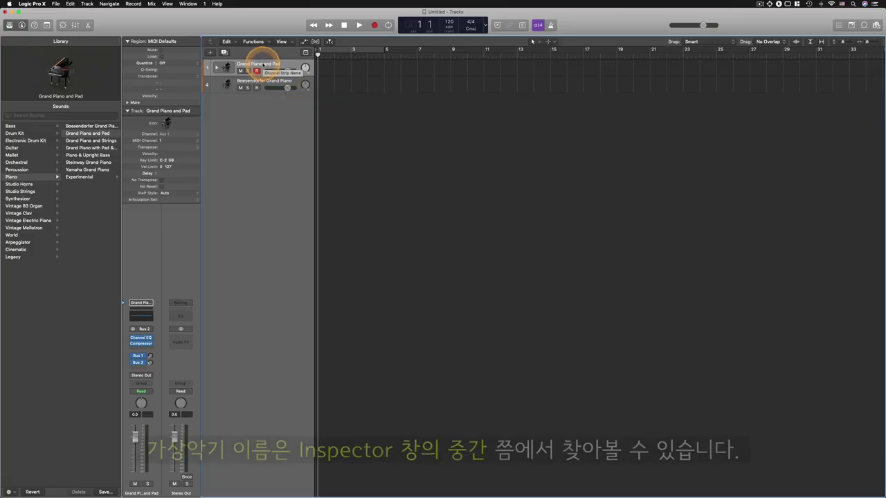
Open the EXS24 instrument on the Grand Piano sub-track to examine it, and close it again.
click(216, 68)
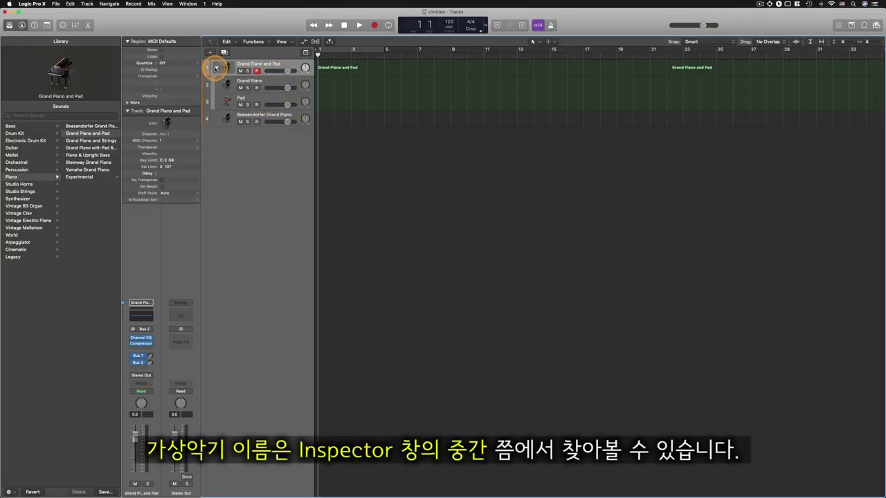
click(251, 81)
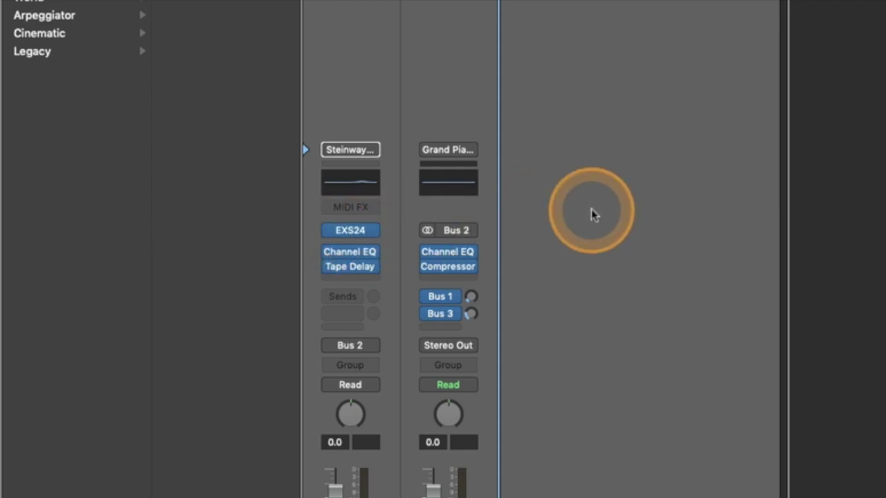
click(351, 231)
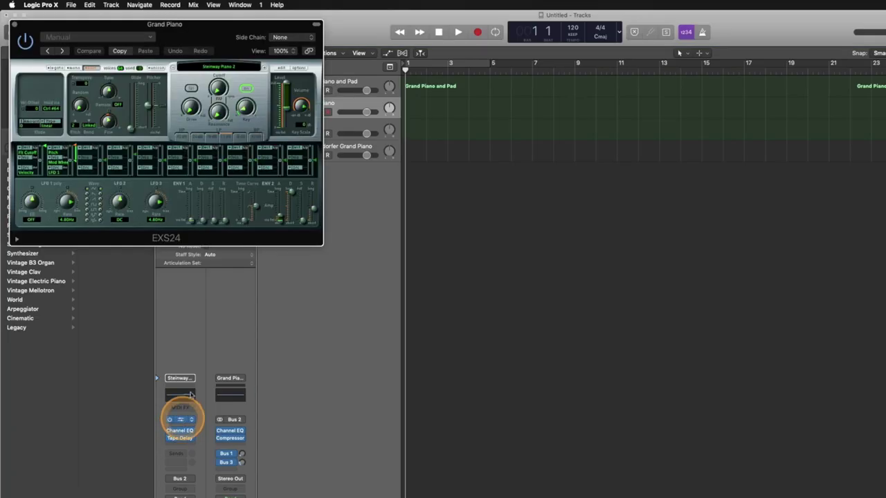
drag(205, 22, 497, 204)
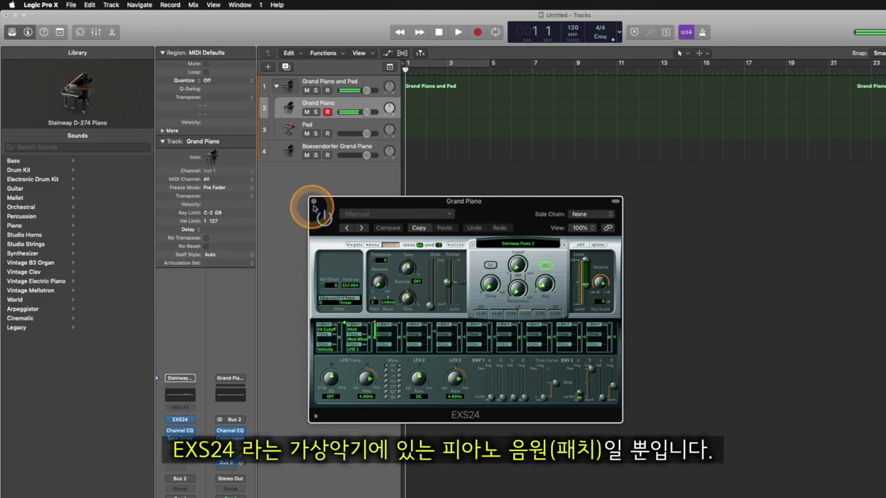
click(314, 202)
Open the Retro Synth instrument on the Pad sub-track to examine it, and close it again.
click(292, 128)
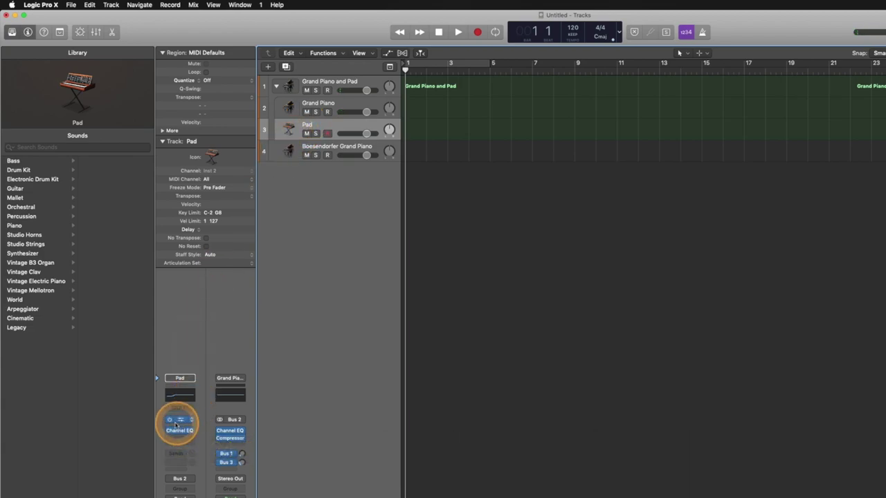
click(189, 421)
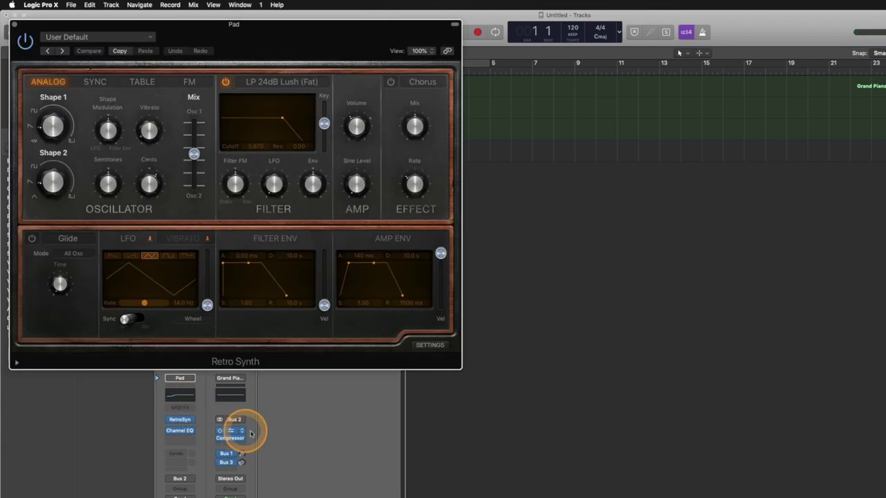
drag(203, 29, 492, 100)
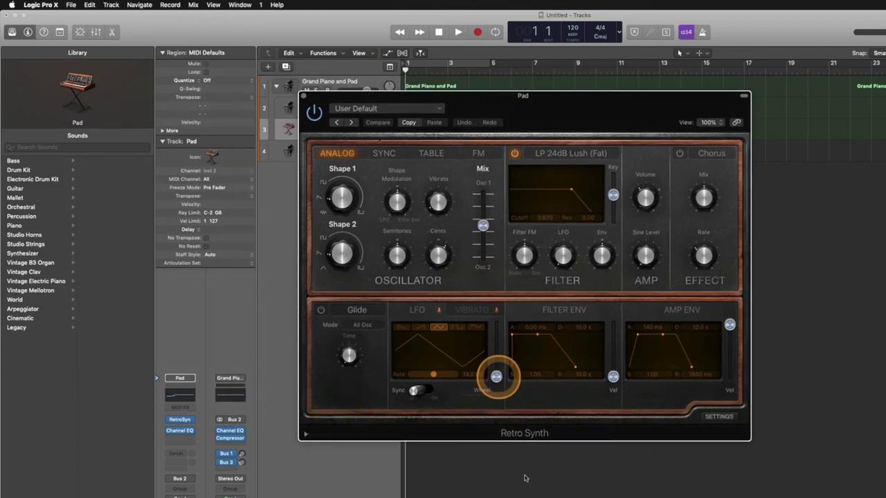
click(305, 96)
Collapse the Grand Piano and Pad stack and select the Boesendorfer Grand Piano track.
click(330, 82)
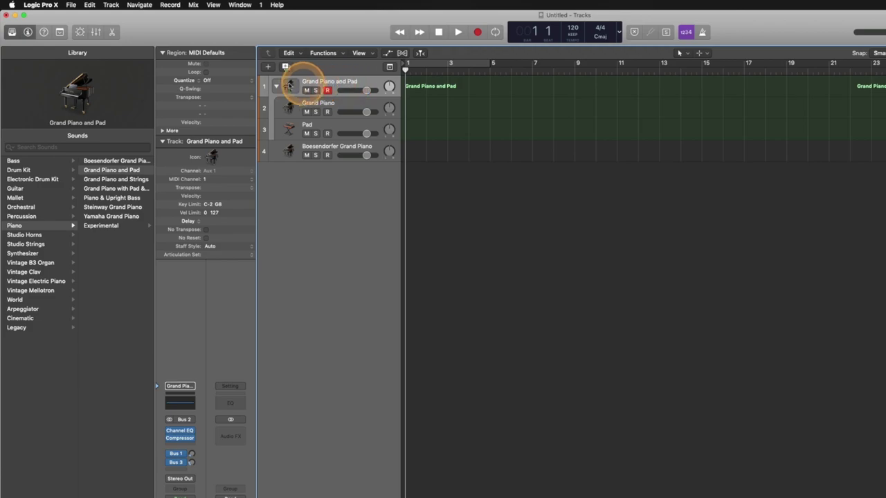
click(276, 87)
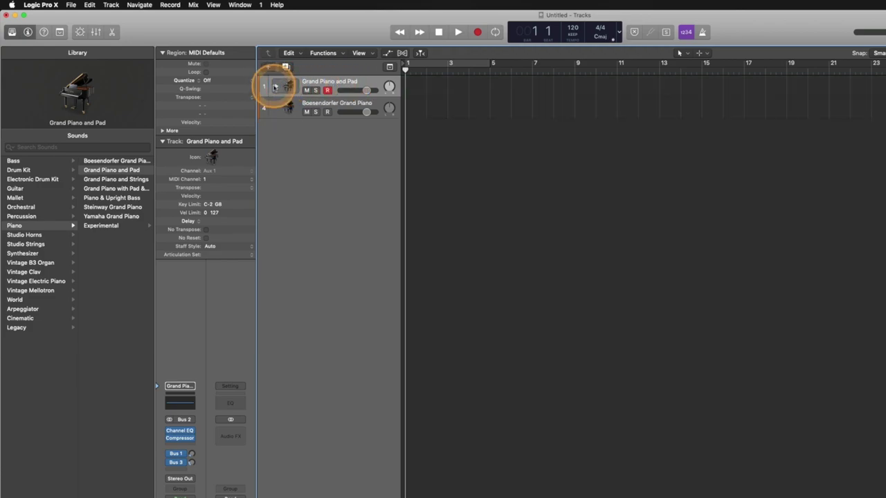
click(329, 105)
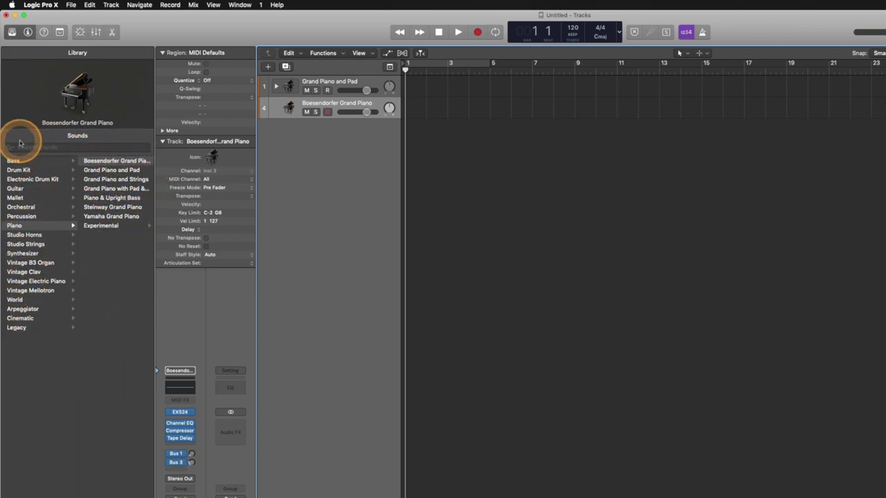
Examine the built-in instruments offered for a new software instrument track, such as Alchemy and Studio Strings, without creating a track.
click(267, 68)
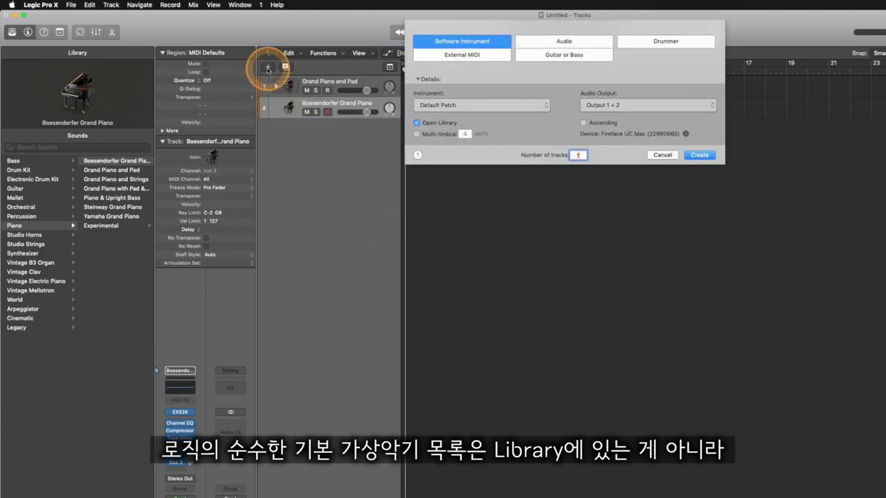
click(454, 105)
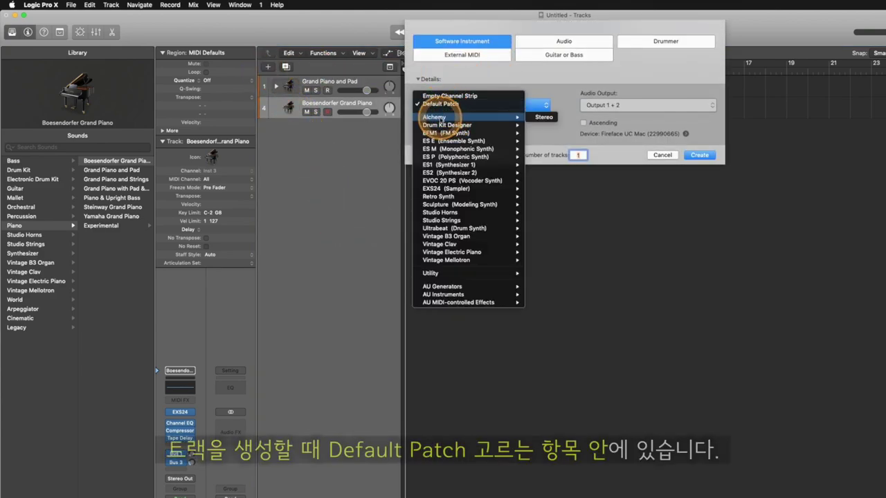
mouse_move(448, 261)
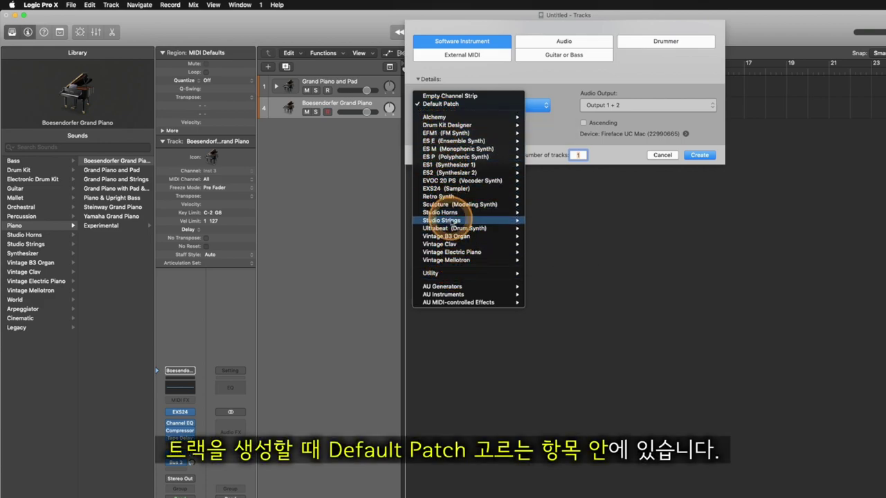
click(447, 105)
mouse_move(433, 118)
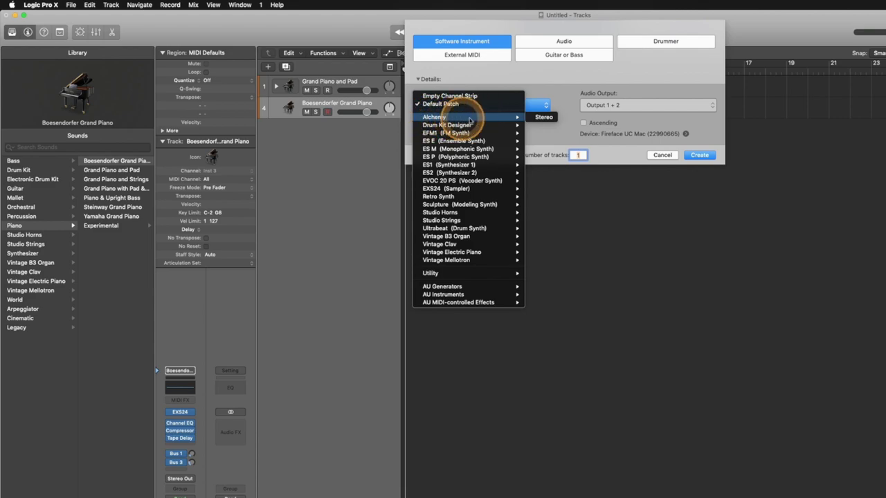
click(654, 152)
click(662, 155)
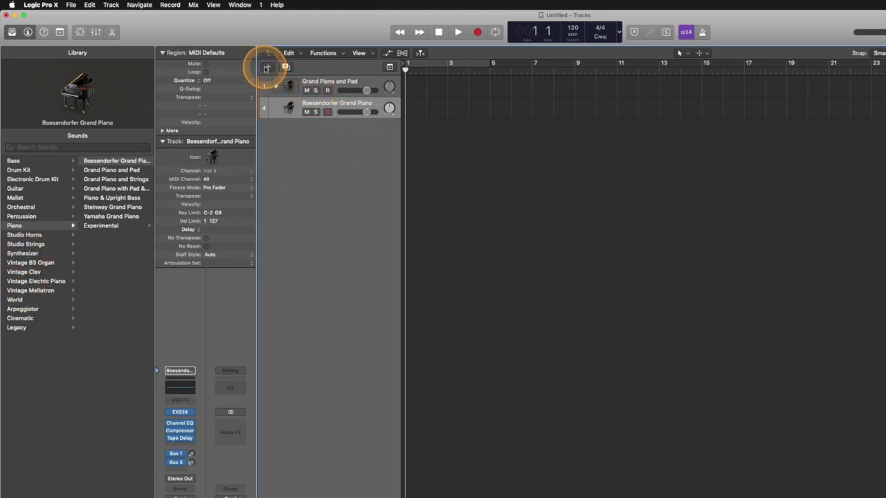
Create a software instrument track with the default patch and load the Massive Space patch from the Library's Synthesizer Pad category.
click(268, 67)
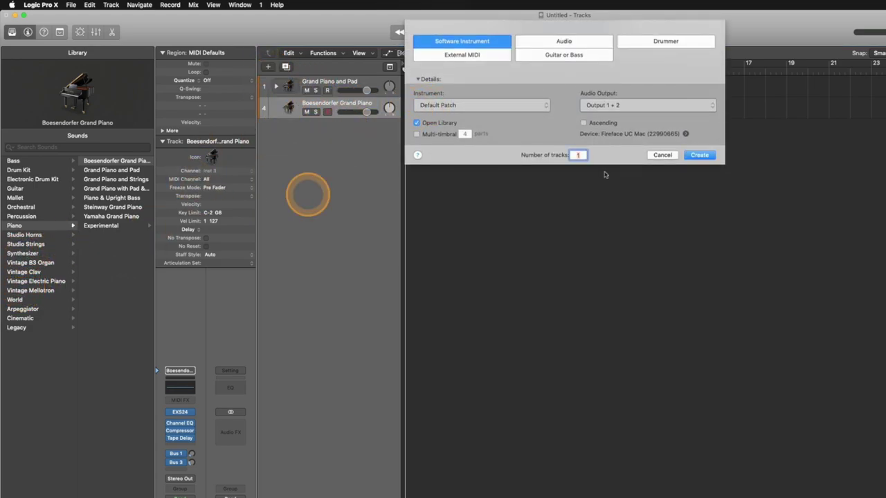
click(699, 155)
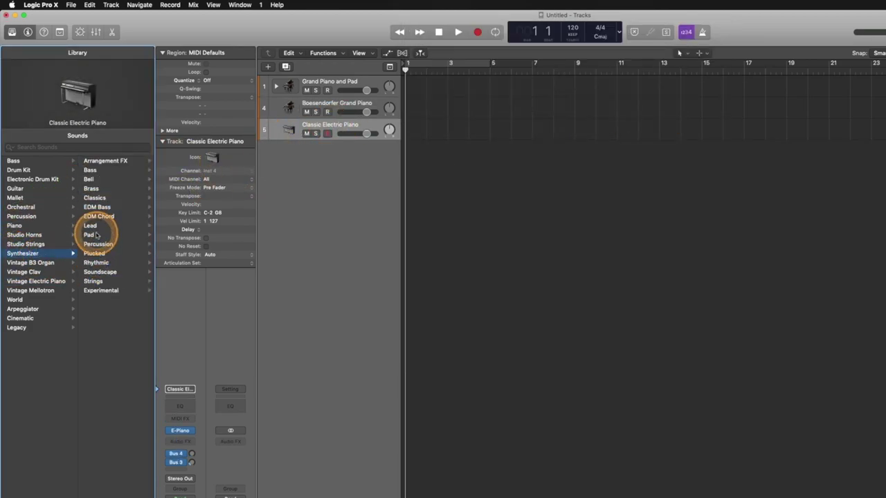
click(97, 235)
scroll(102, 273, down, 5)
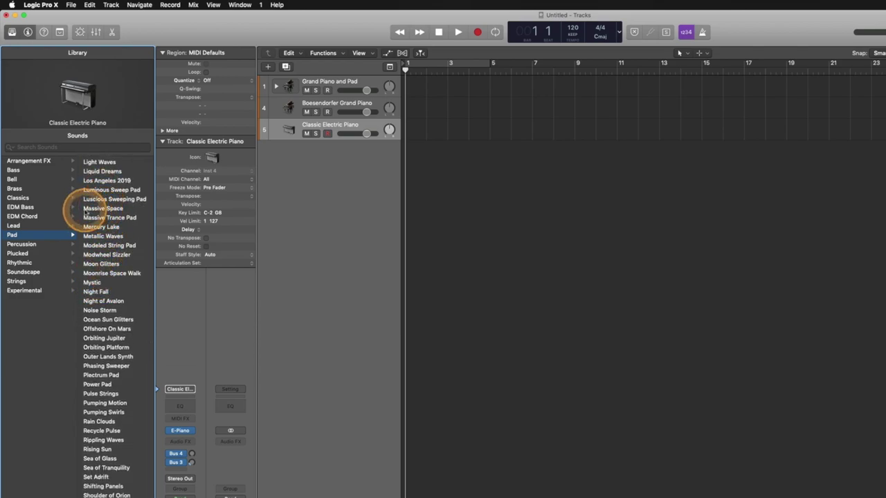
click(115, 210)
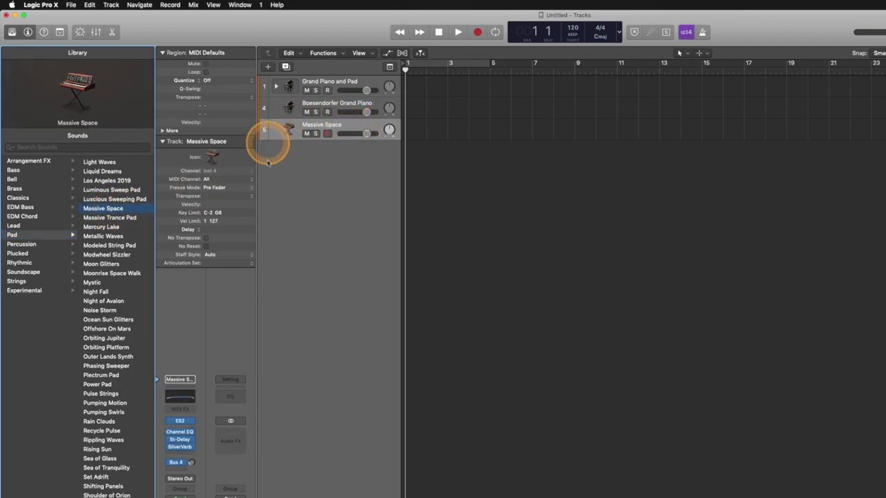
Examine the ES2 instrument behind the Massive Space patch, close it, and browse the other Pad patches in the Library.
click(180, 422)
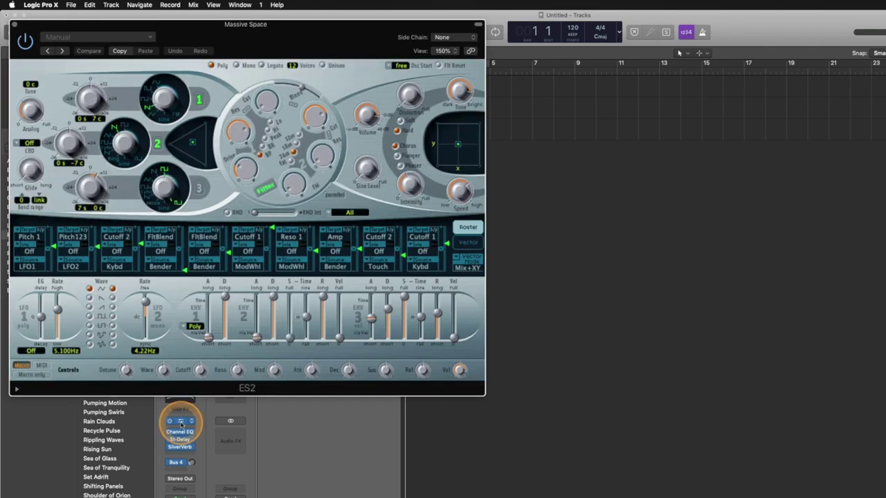
drag(237, 15, 464, 85)
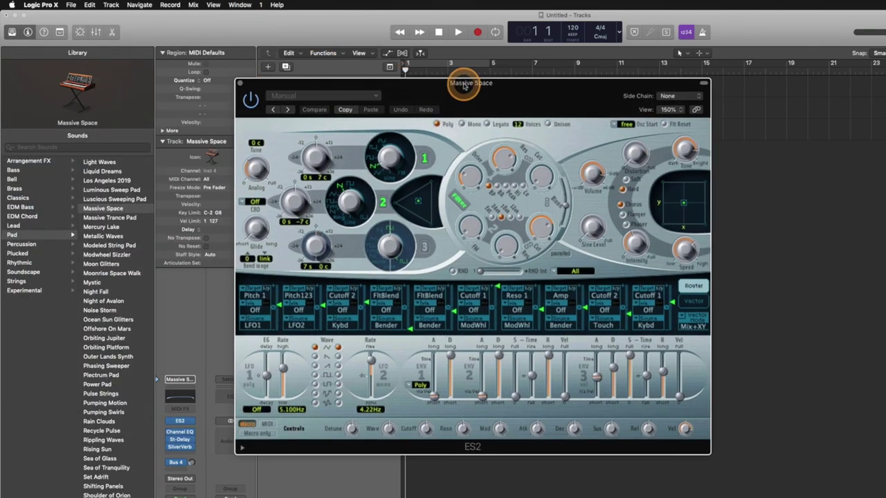
click(239, 84)
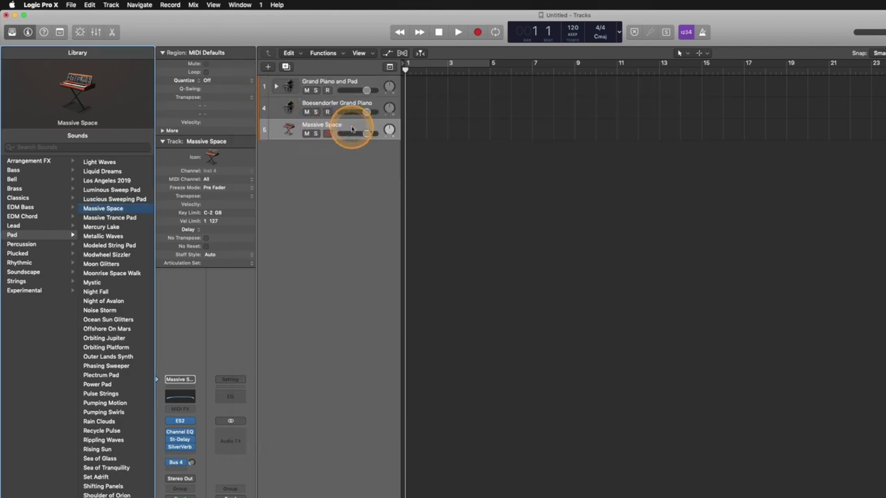
scroll(111, 287, down, 5)
scroll(109, 290, up, 12)
scroll(104, 290, up, 10)
scroll(97, 286, down, 20)
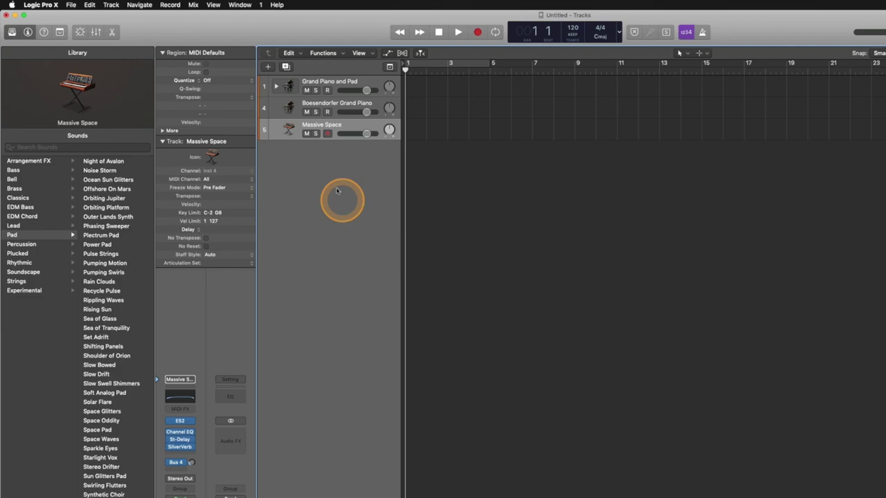
Create a software instrument track using Alchemy in stereo as its instrument.
click(268, 66)
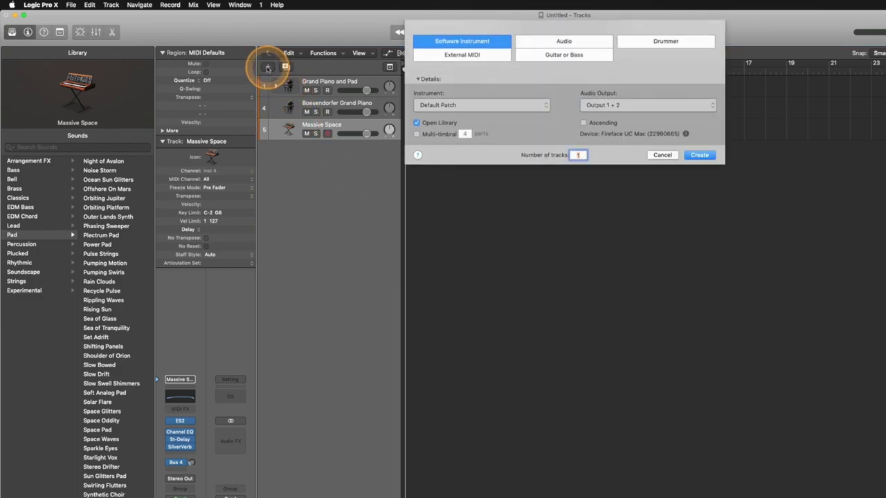
click(439, 106)
mouse_move(443, 117)
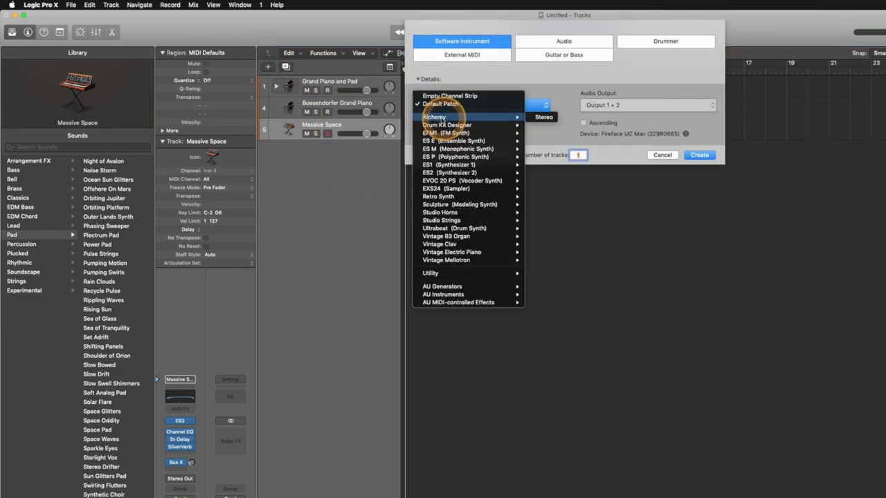
click(542, 117)
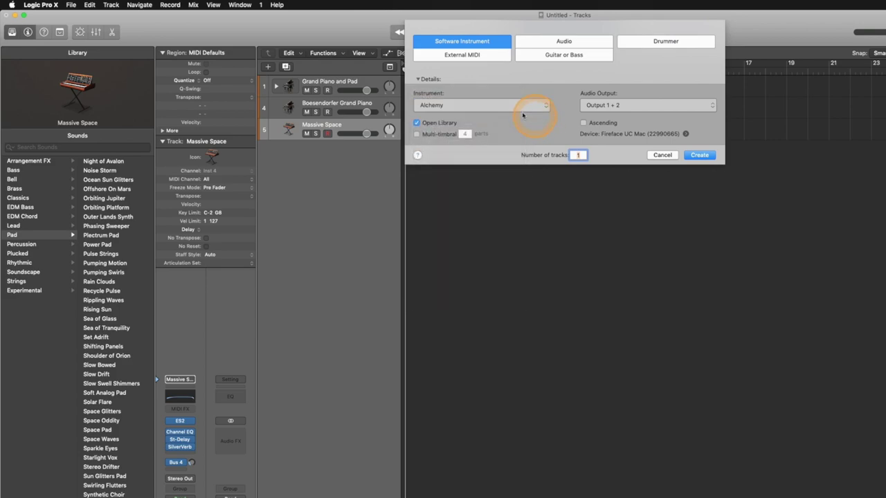
click(700, 155)
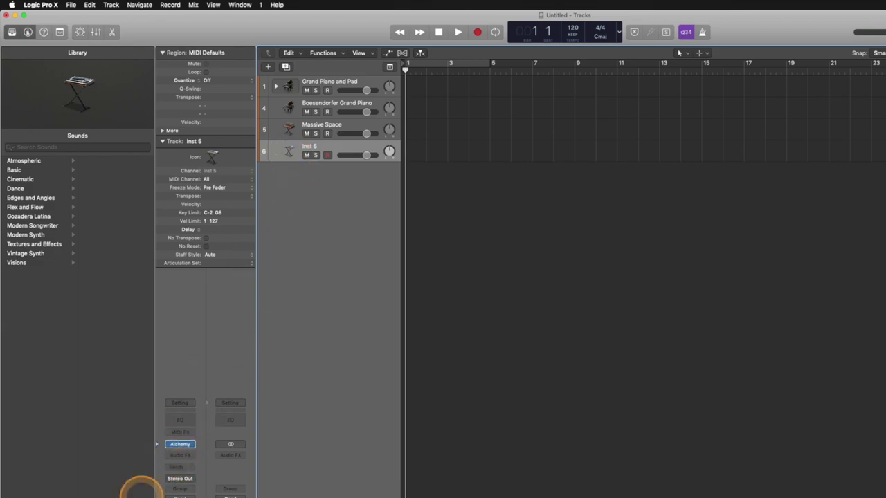
Open Alchemy on the new track, audition the presets At the Beach and Astral Oracle, load At The Ruins, and close the instrument.
click(179, 445)
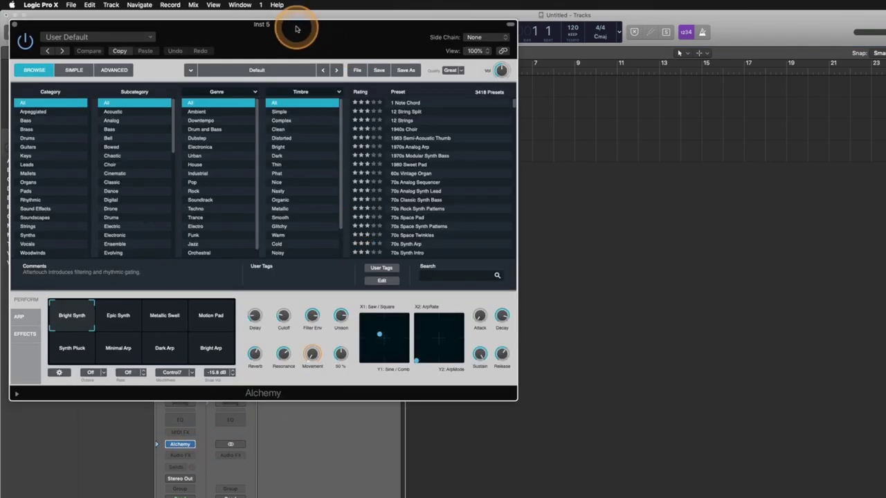
drag(297, 28, 580, 103)
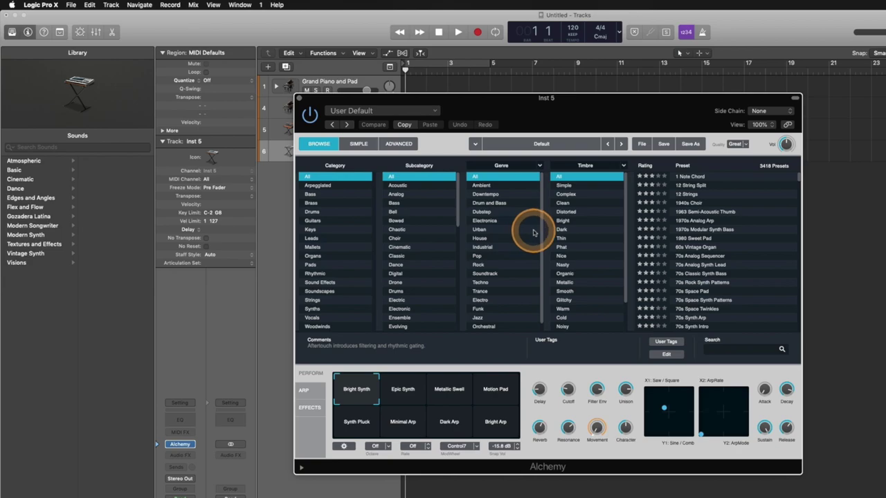
scroll(741, 201, down, 10)
scroll(739, 204, down, 15)
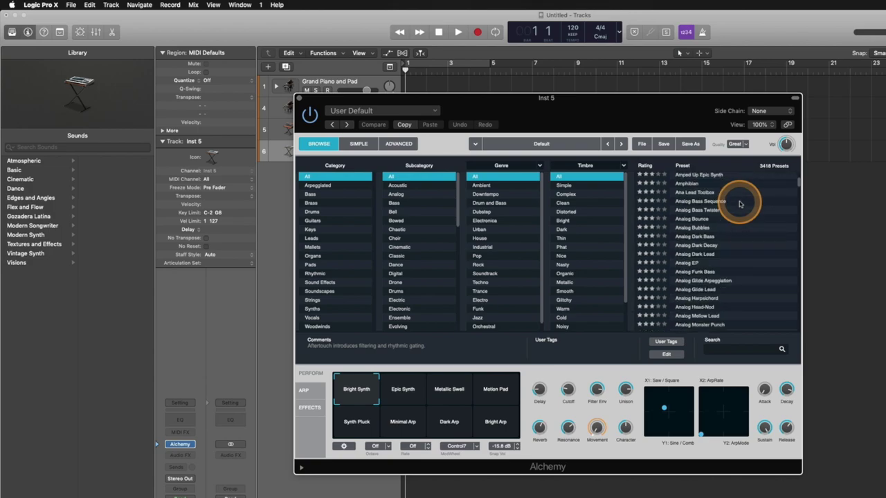
scroll(735, 209, down, 10)
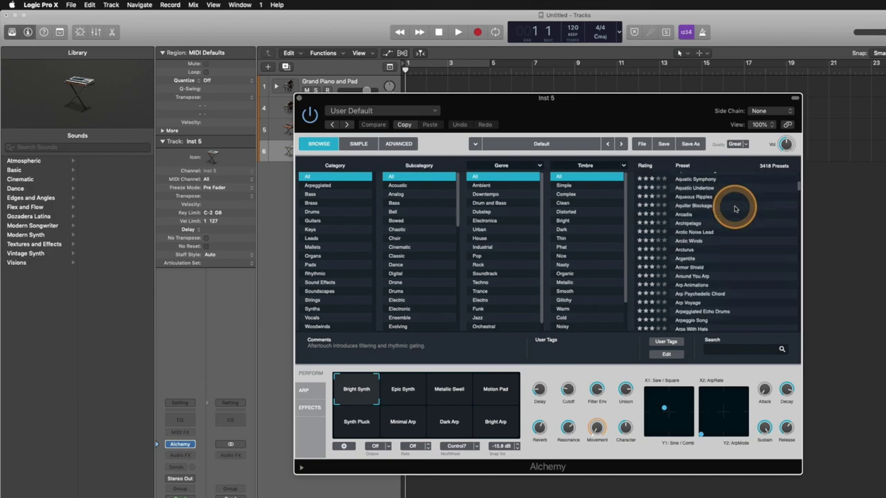
scroll(735, 209, down, 10)
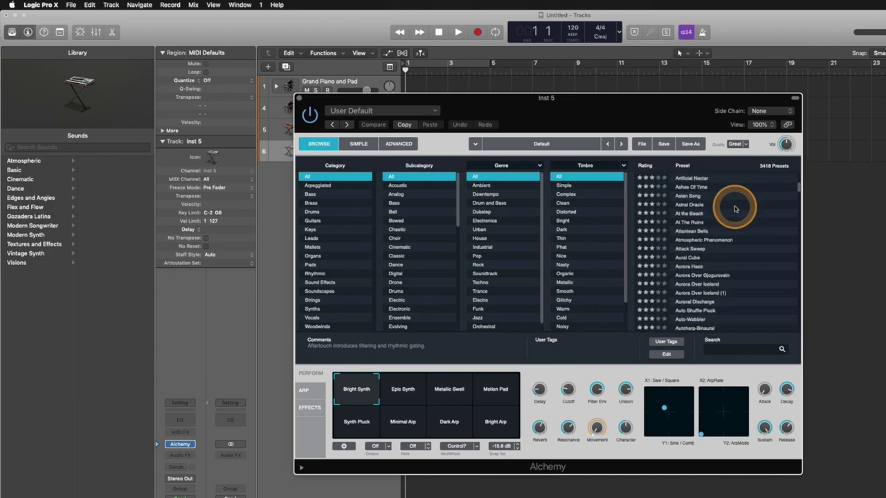
click(690, 214)
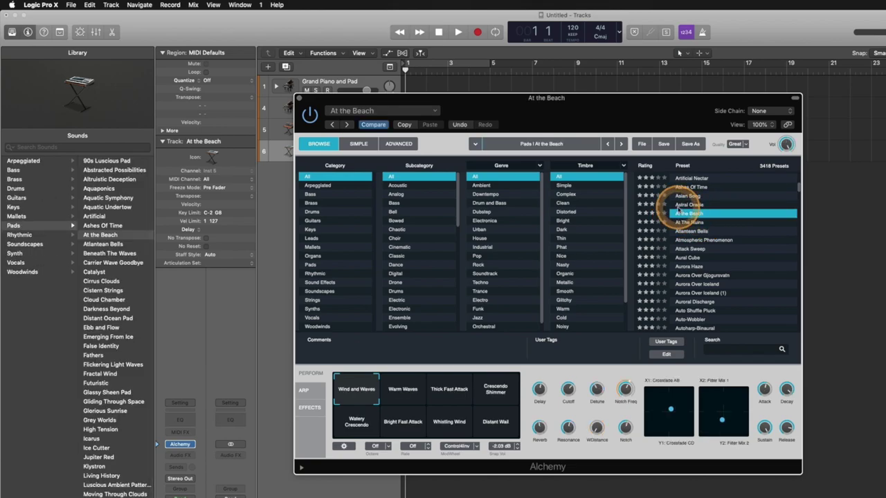
click(698, 204)
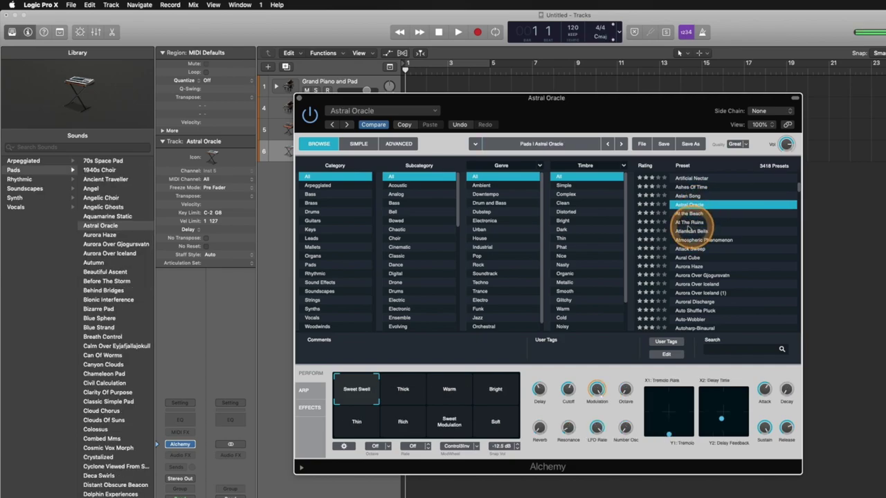
click(692, 222)
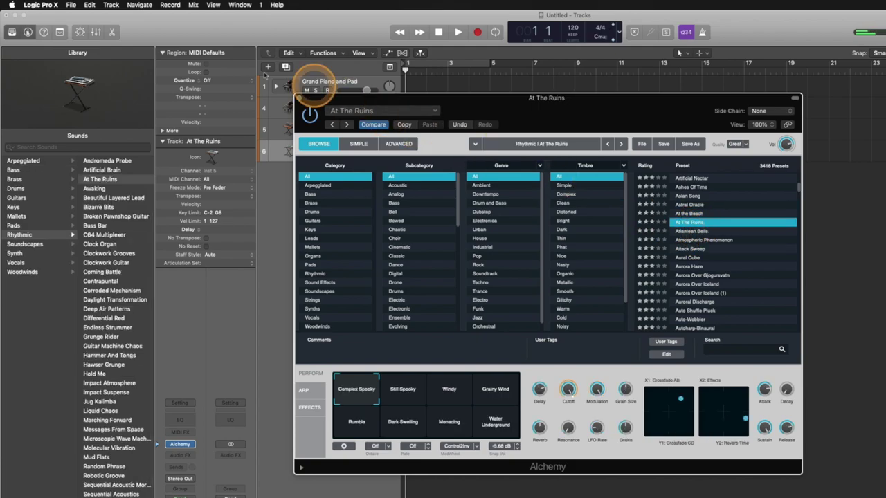
click(299, 98)
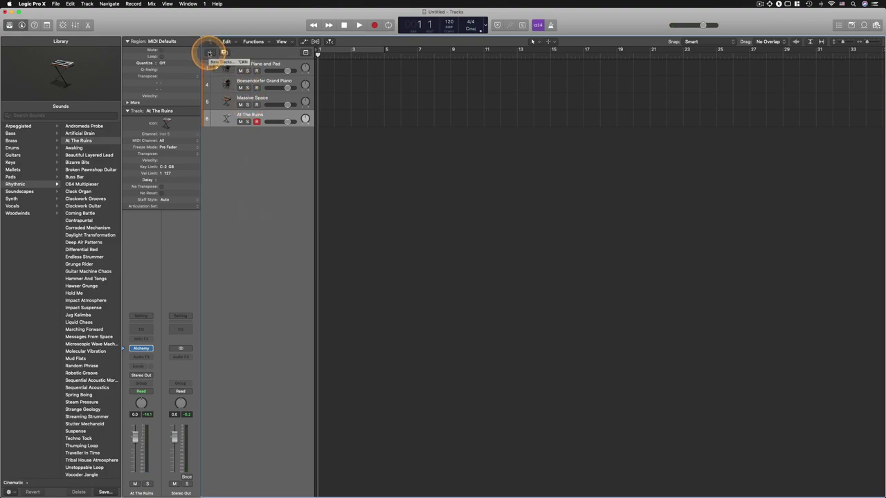
Examine the instruments offered for a new track and in the At The Ruins channel strip's instrument slot, without choosing one.
click(210, 53)
click(337, 61)
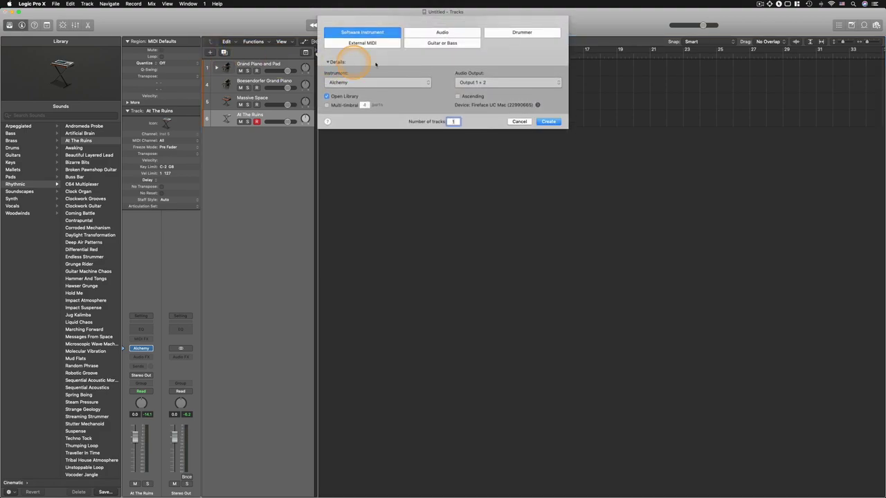
click(348, 83)
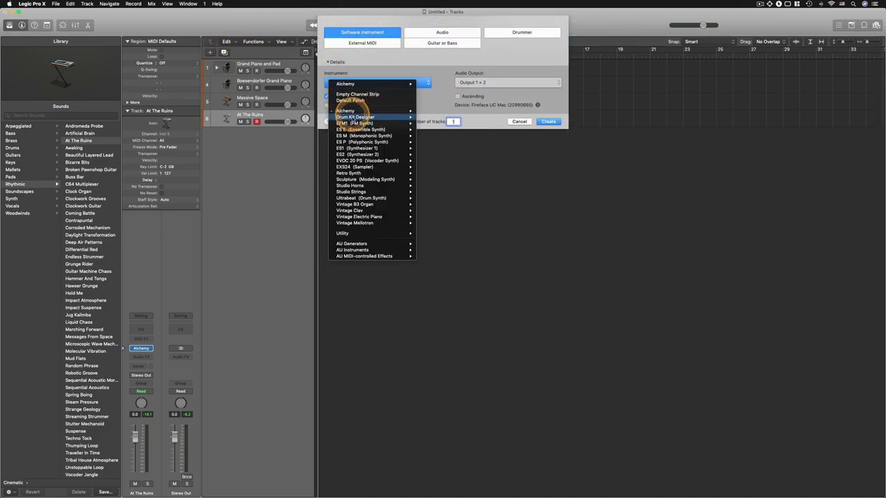
mouse_move(358, 218)
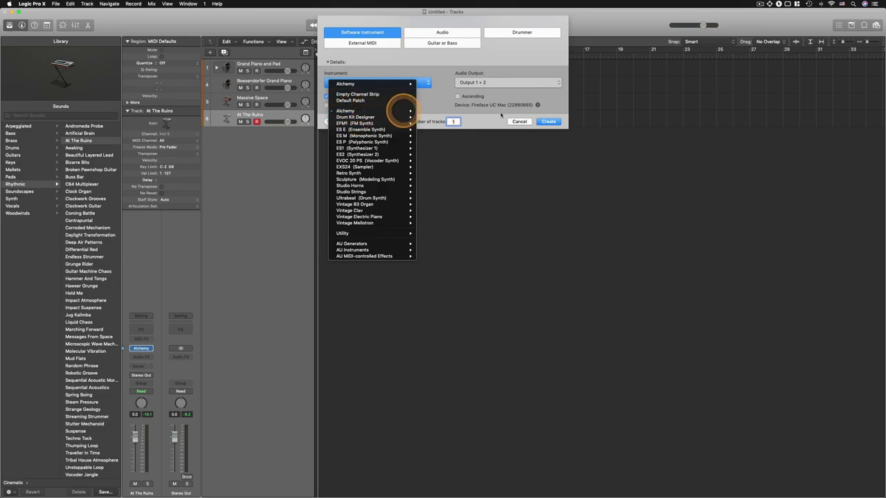
click(522, 125)
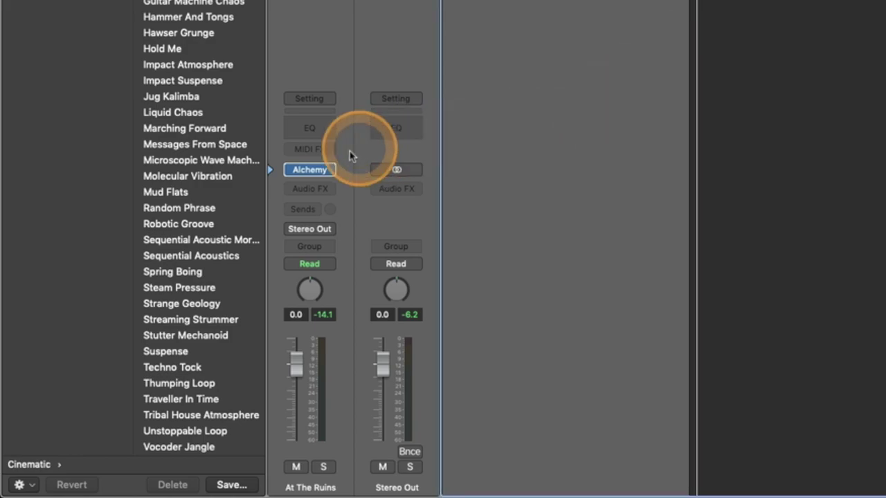
click(323, 170)
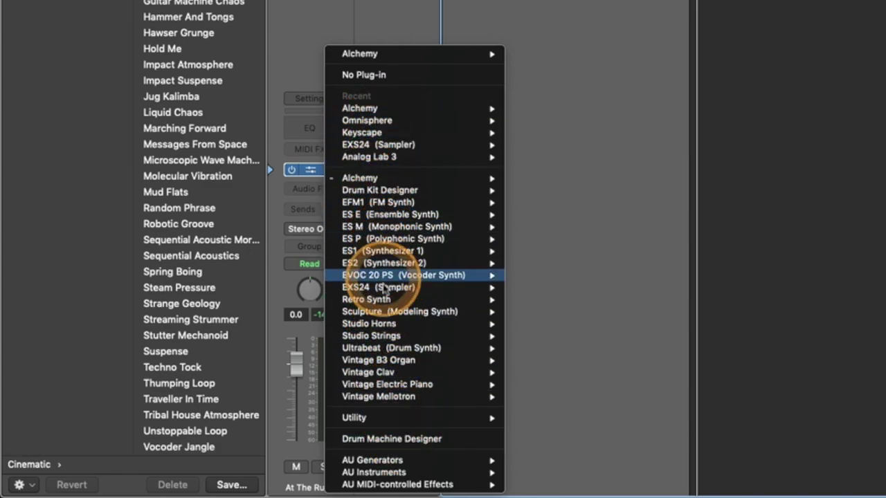
click(615, 245)
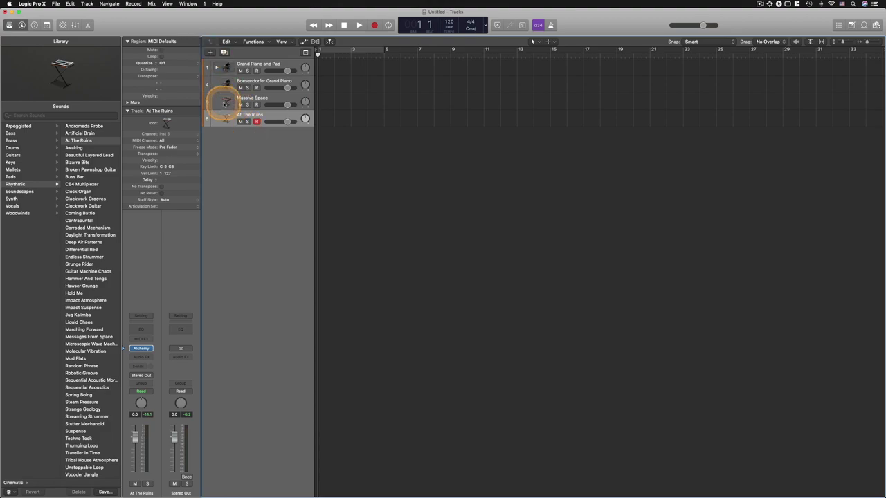
Select the Massive Space track, check the plug-in choices in its SilverVerb slot, and re-enable SilverVerb, St-Delay and Channel EQ.
click(225, 103)
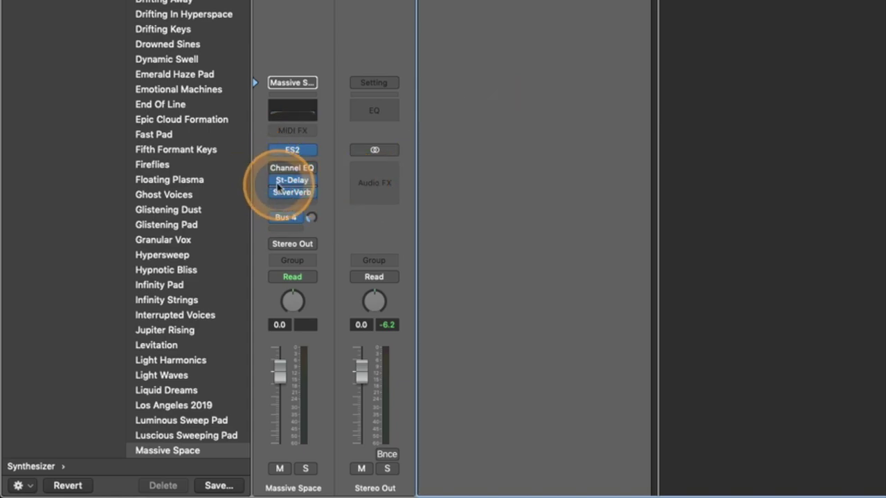
click(310, 194)
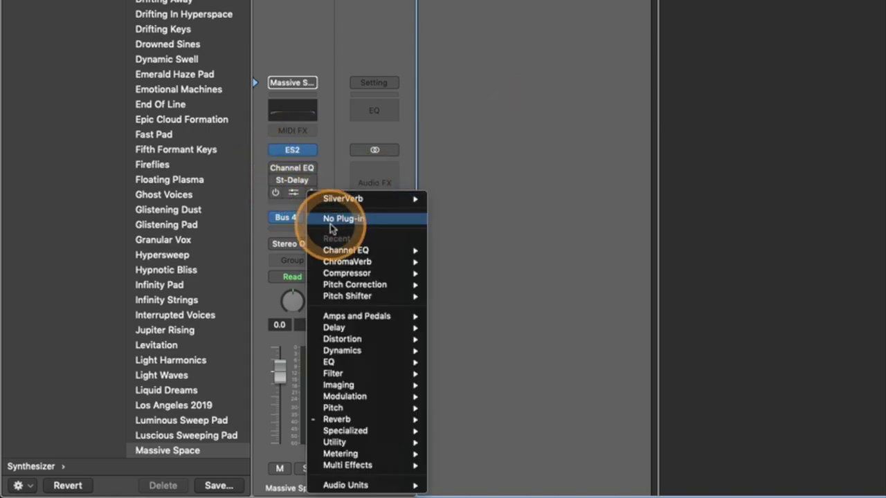
click(473, 134)
click(273, 193)
click(273, 181)
click(274, 169)
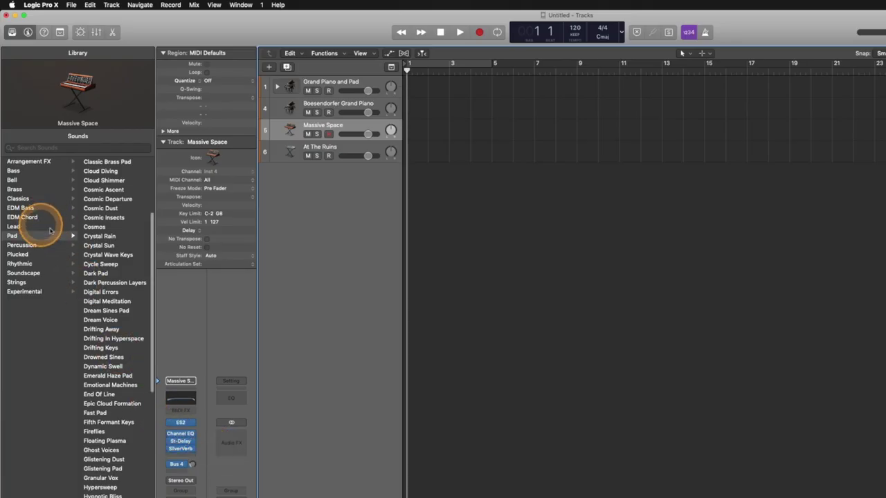
Select the At The Ruins track and create a new software instrument track after it using ES2 (Synthesizer 2) in stereo.
scroll(44, 223, left, 3)
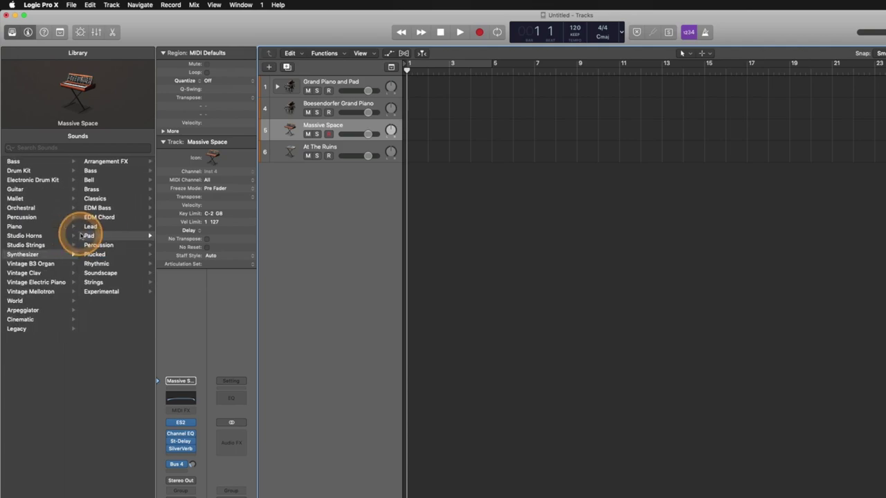
click(349, 148)
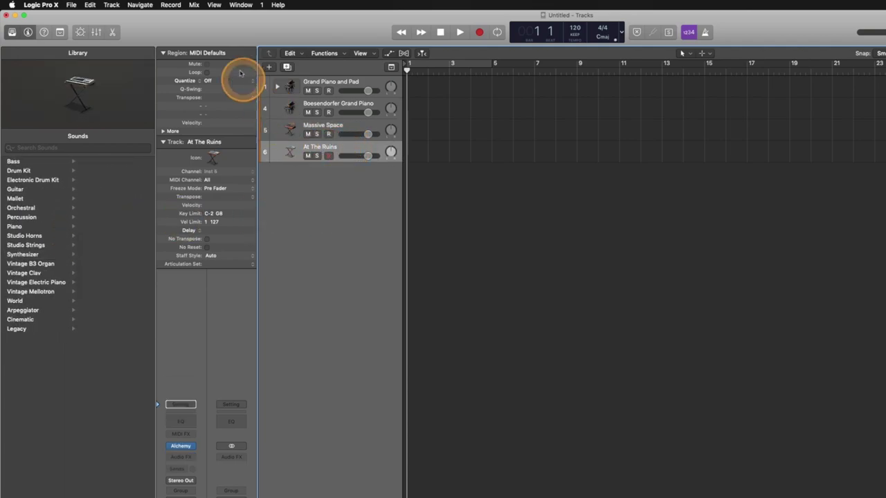
click(269, 66)
click(493, 105)
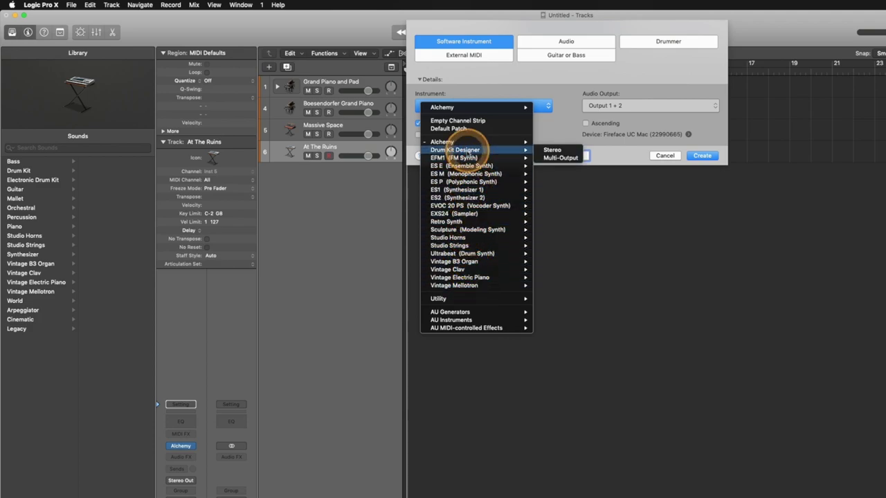
mouse_move(498, 198)
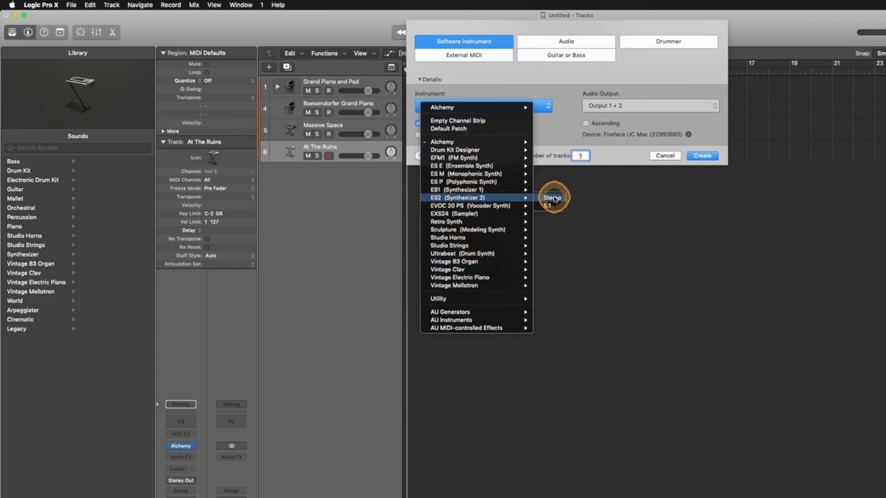
click(553, 198)
click(702, 155)
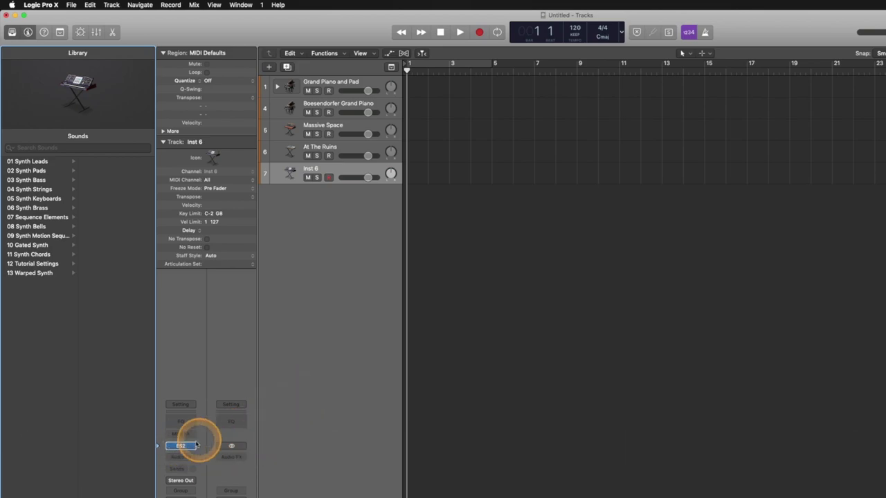
Open the ES2 instrument on the new track, look at its preset choices, and close it again.
click(179, 443)
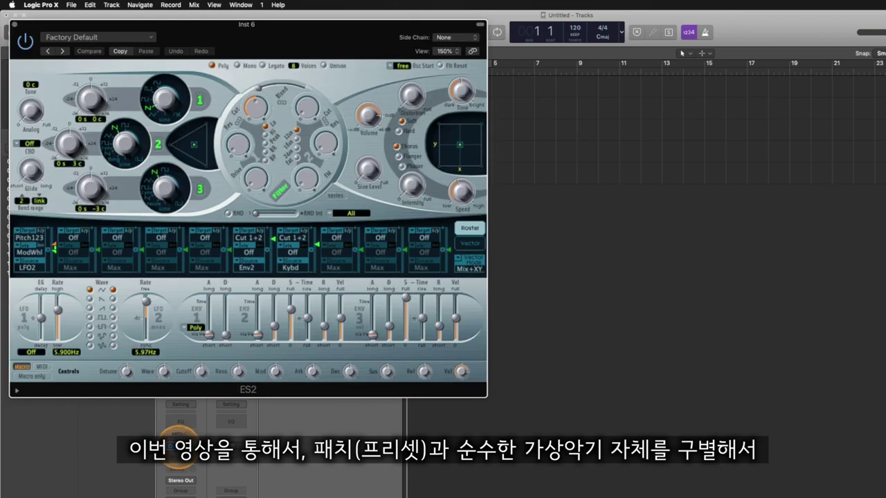
drag(256, 24, 450, 104)
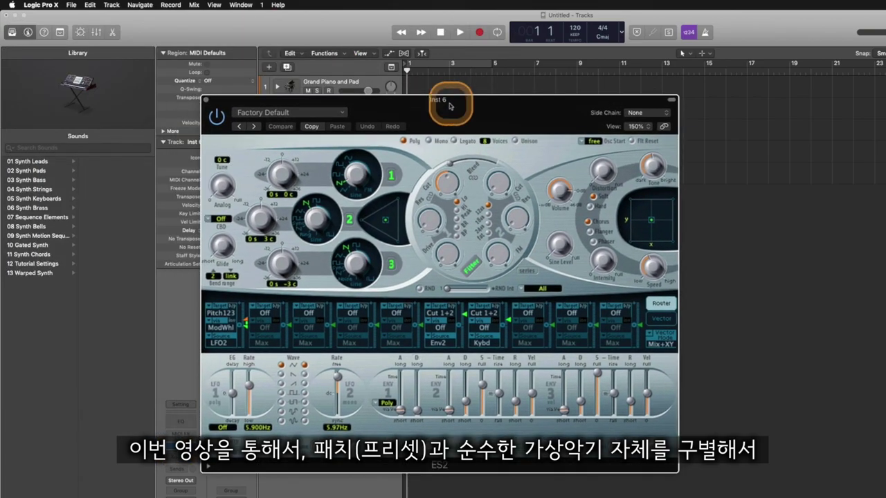
click(312, 114)
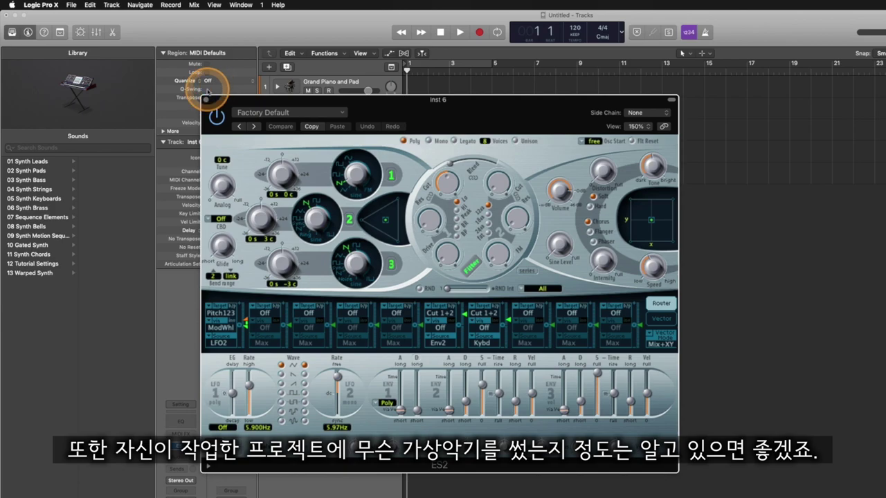
click(202, 99)
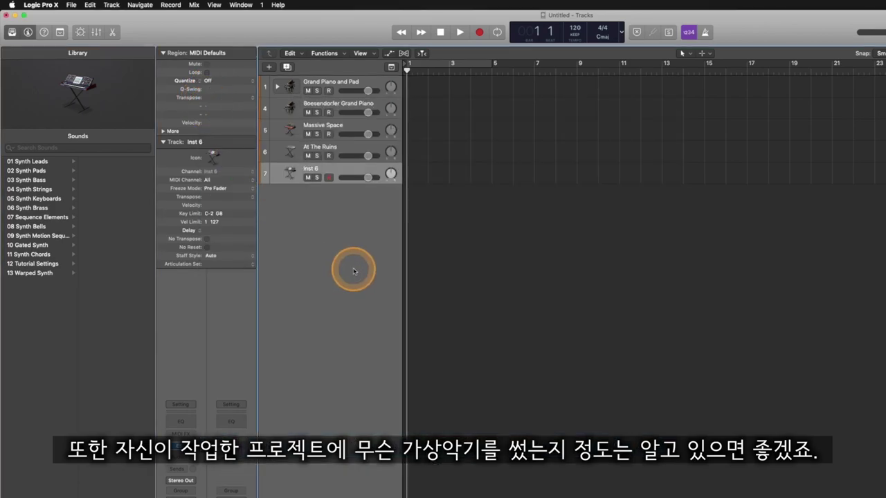